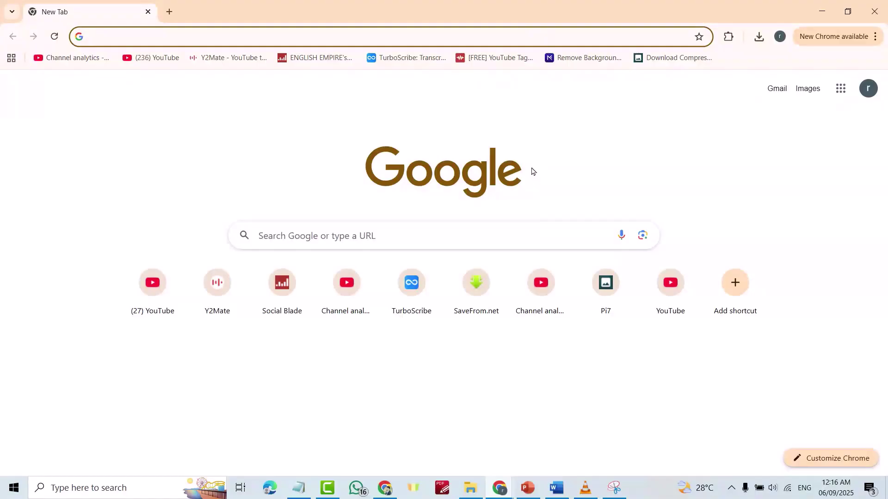
- Search Google for 'clipchamp', open the official Clipchamp site, and choose 'Try for free'
left_click(394, 232)
type("clipchamp")
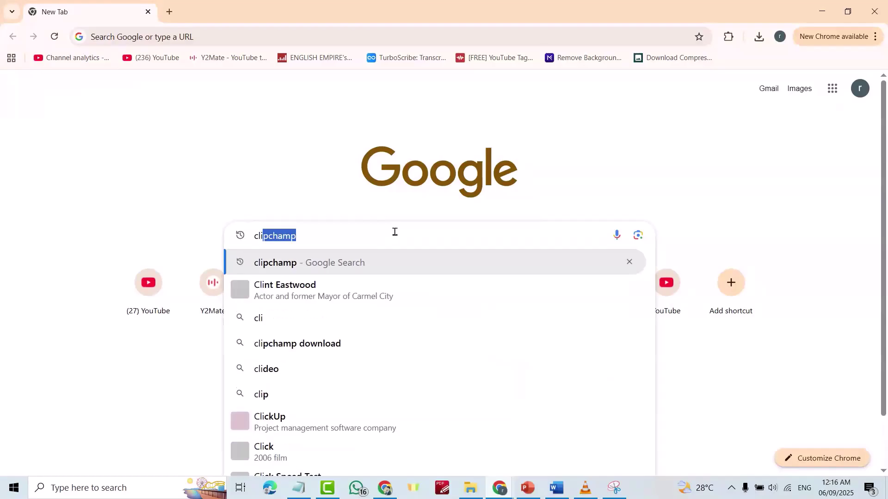
key("Right")
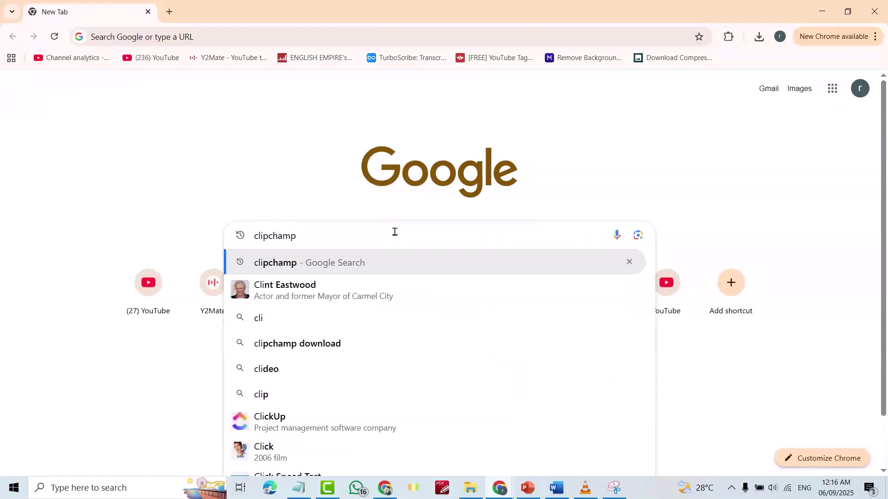
key("Return")
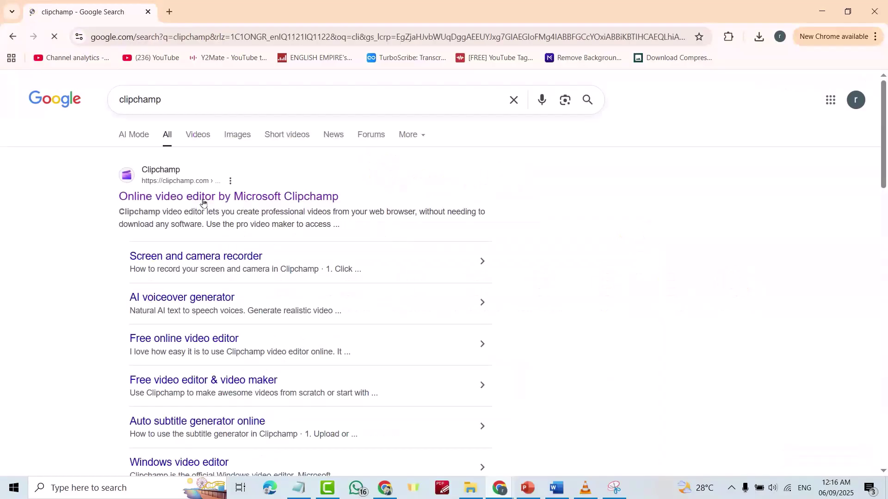
left_click(203, 202)
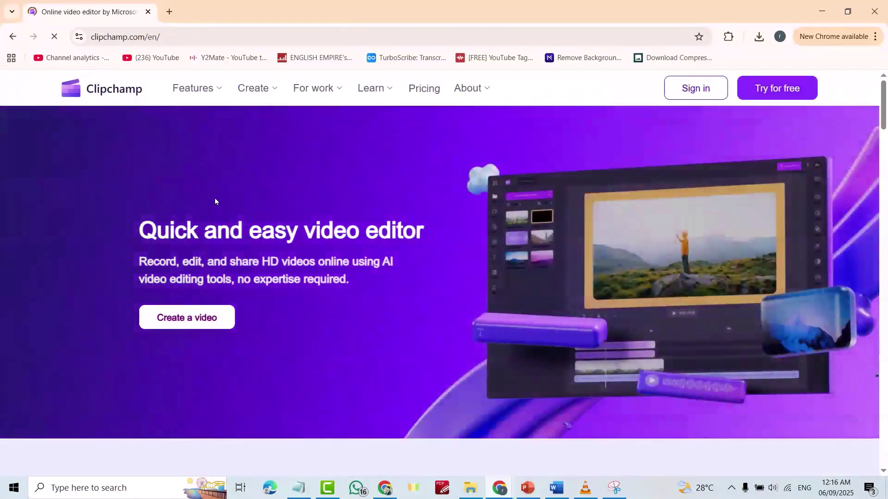
left_click(769, 93)
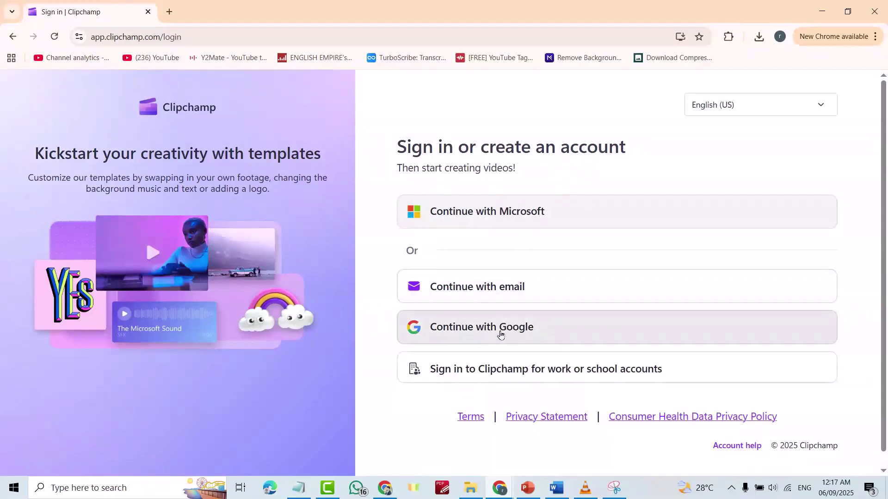
- Sign in to Clipchamp with the Google account and dismiss the reminder with 'Remind me later'
left_click(492, 334)
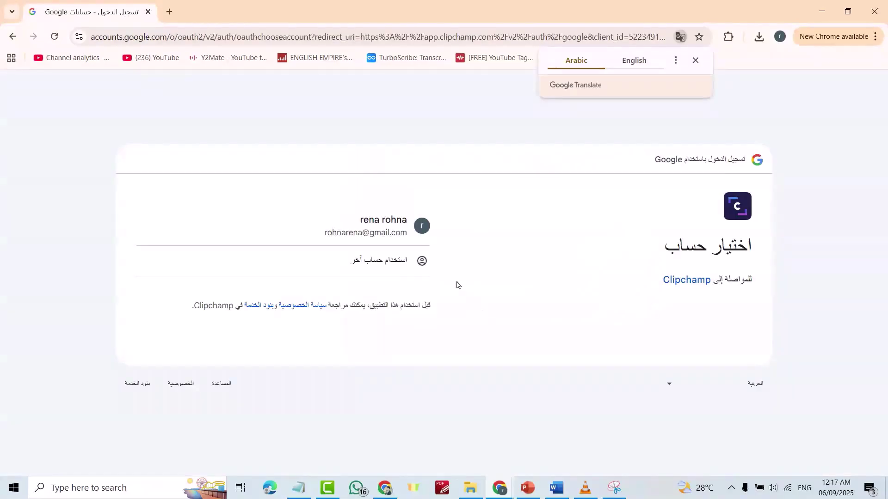
left_click(388, 234)
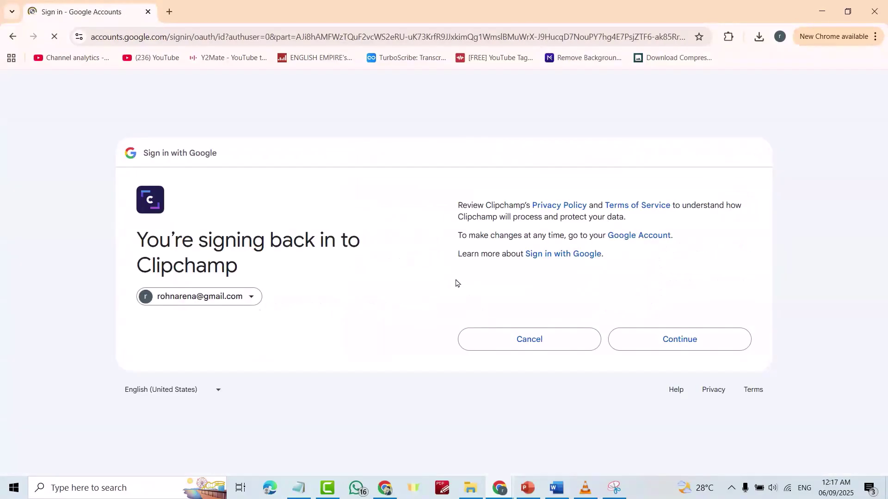
left_click(675, 341)
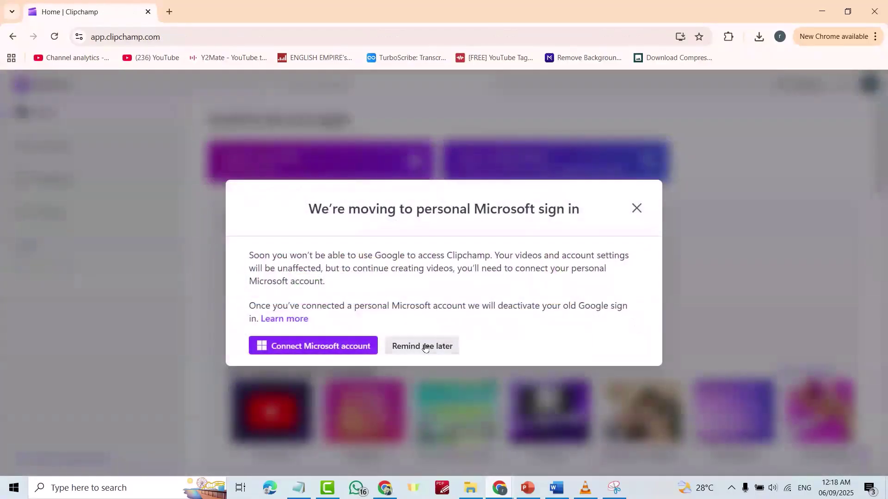
left_click(425, 348)
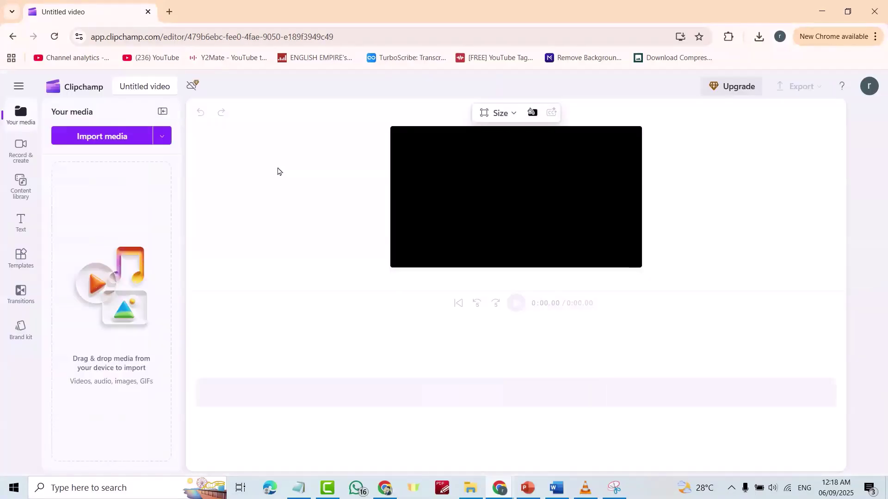
- Add a 'New text to speech' clip from the Record & create panel
left_click(23, 159)
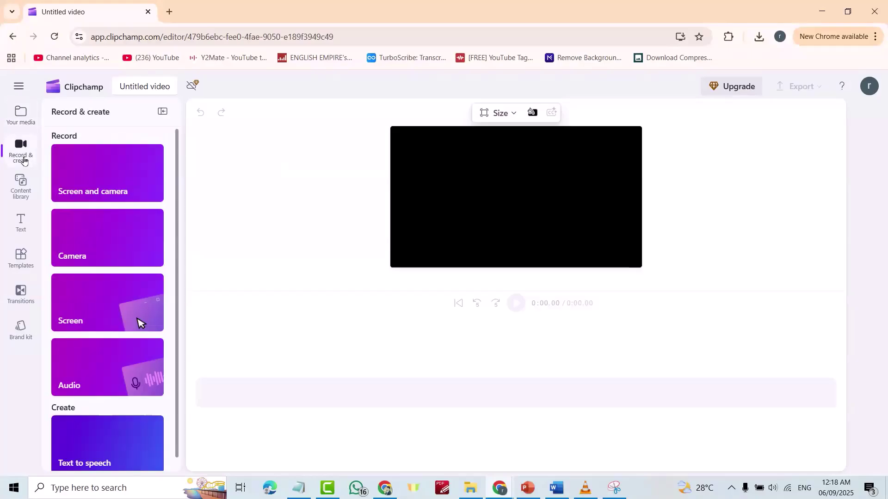
left_click(92, 465)
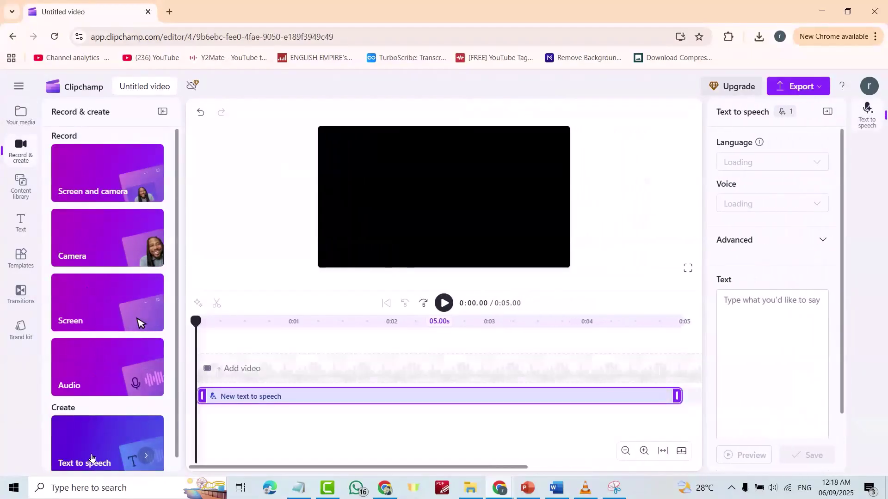
- Switch to Word and select the welcome script paragraph from 'Welcome' to 'started.'
mouse_move(559, 488)
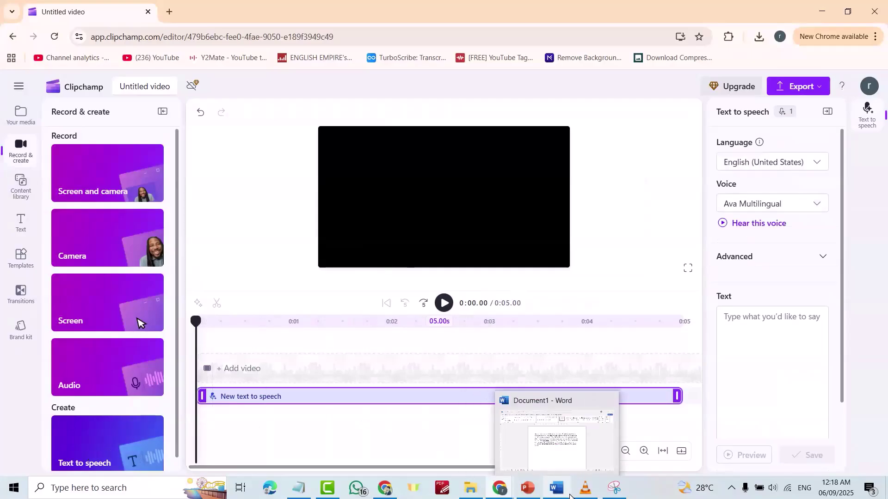
left_click(567, 467)
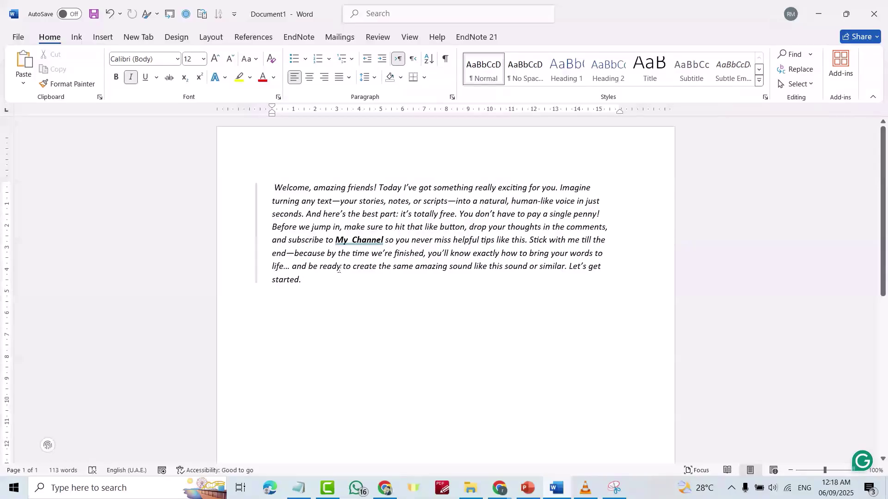
left_click_drag(273, 189, 308, 287)
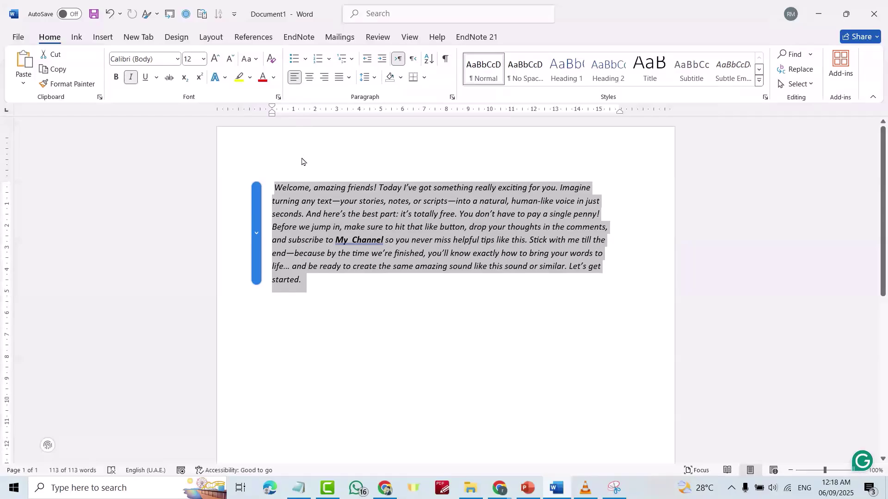
- Paste the welcome script into the text-to-speech box and save it with the Ava Multilingual voice
mouse_move(499, 488)
left_click(649, 464)
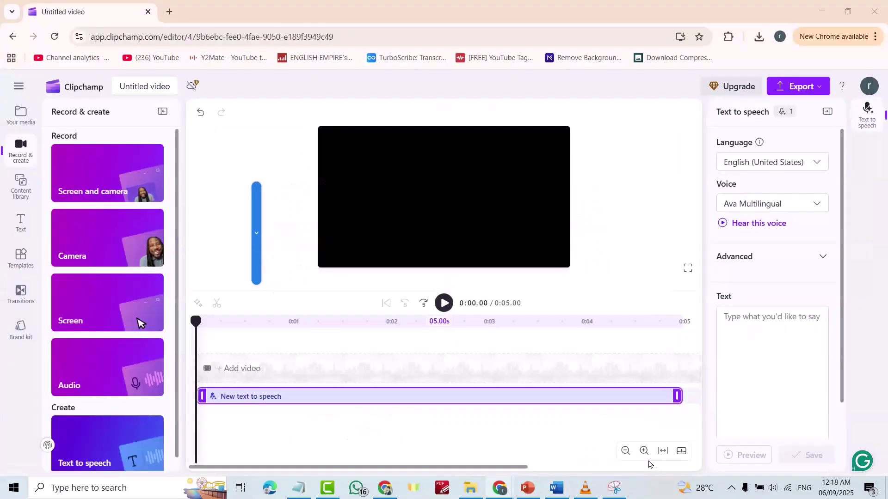
left_click(748, 329)
key("ctrl+v")
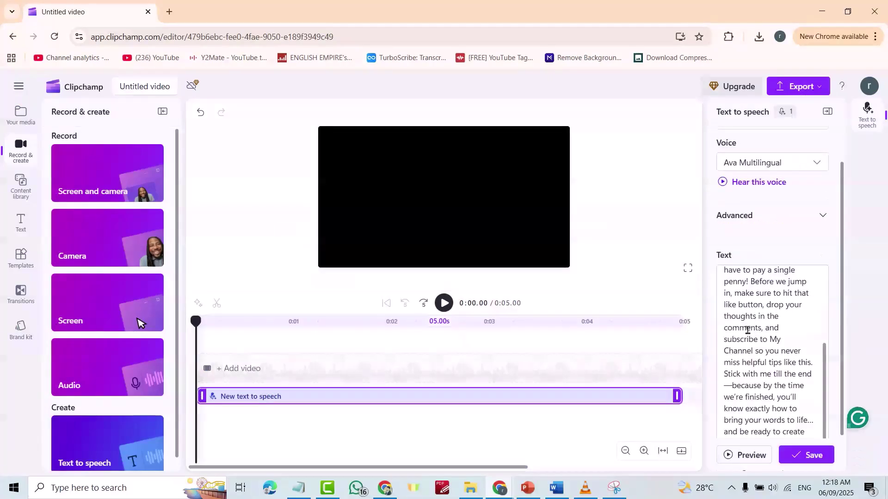
left_click(817, 163)
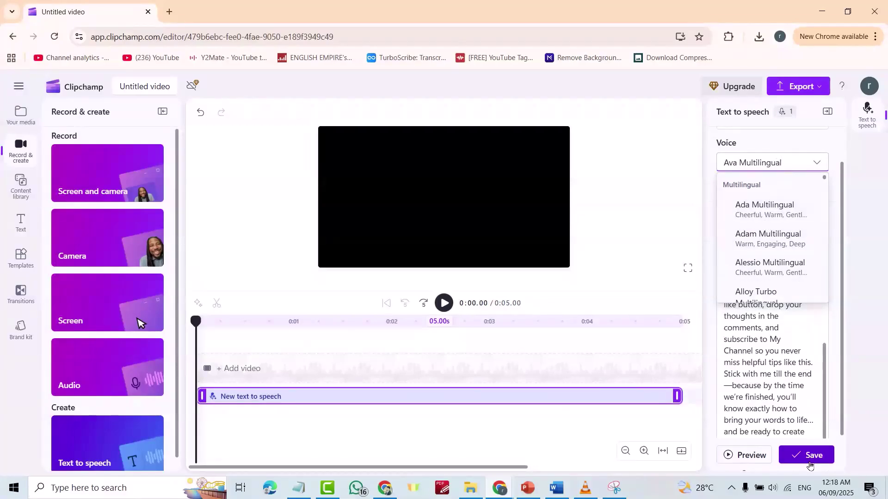
left_click(809, 463)
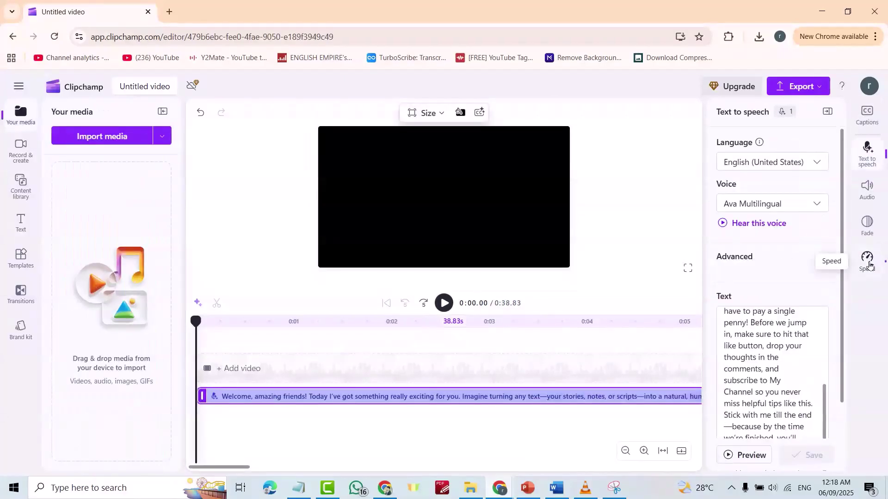
- Set the voiceover's playback speed to 0.8x
left_click(868, 259)
left_click(818, 143)
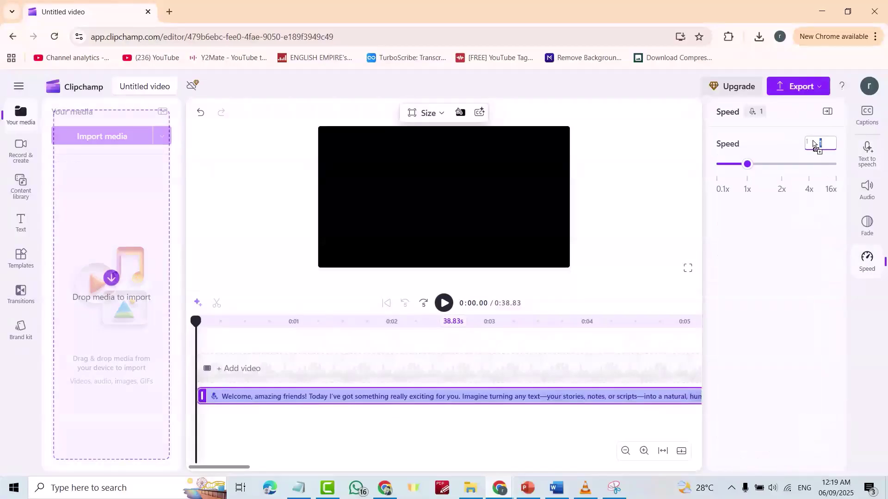
type("0.8")
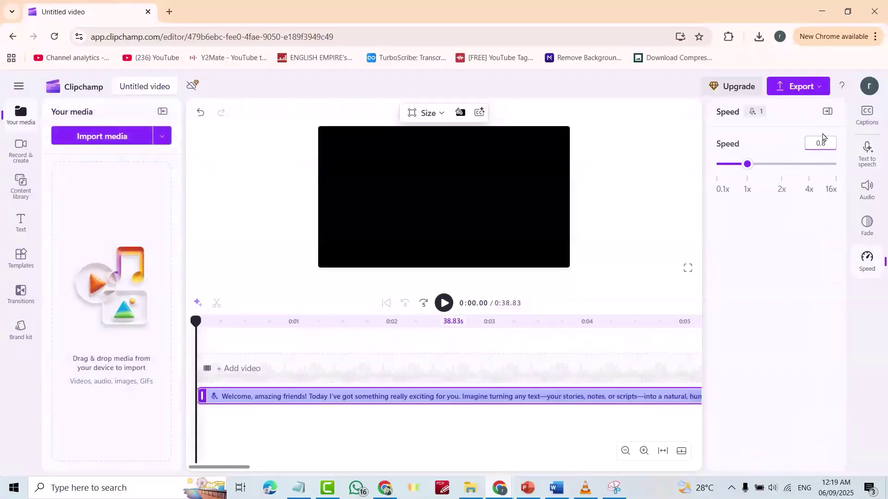
left_click(774, 291)
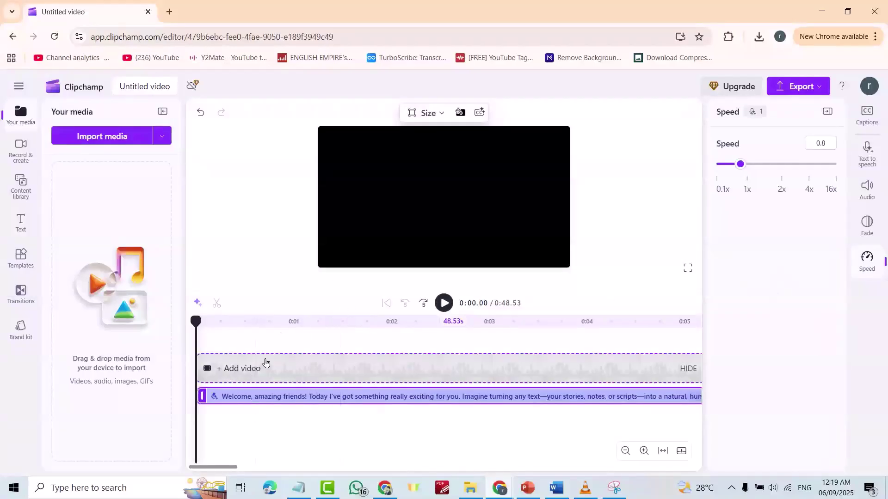
- Raise the system volume to 100 and replay the slowed voiceover's opening seconds from the start
left_click(445, 304)
left_click(447, 307)
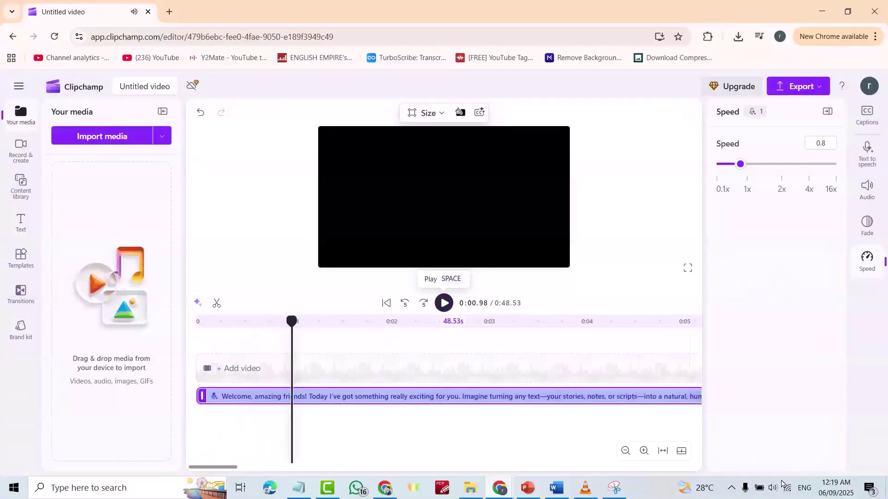
left_click(772, 488)
left_click_drag(772, 470, 851, 461)
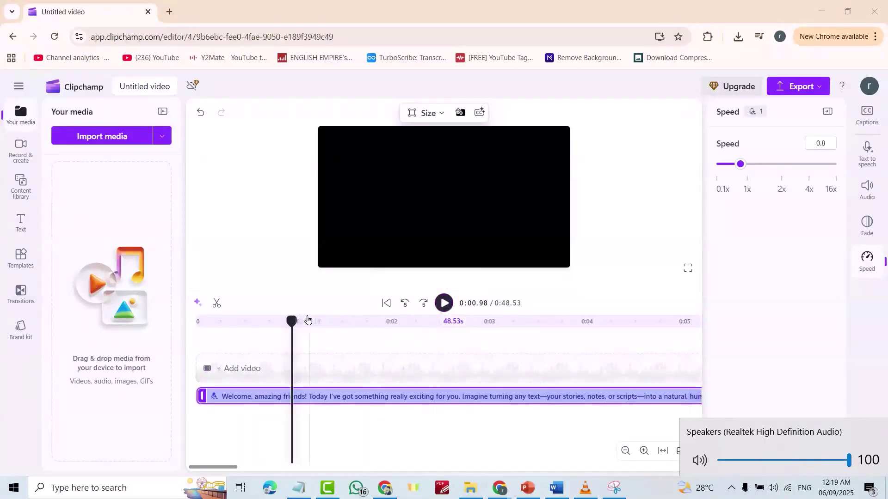
left_click_drag(291, 322, 197, 326)
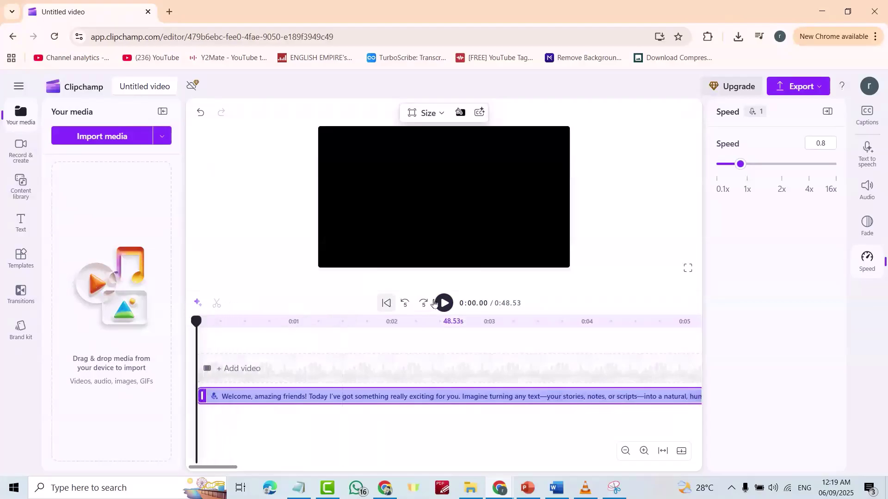
left_click(449, 307)
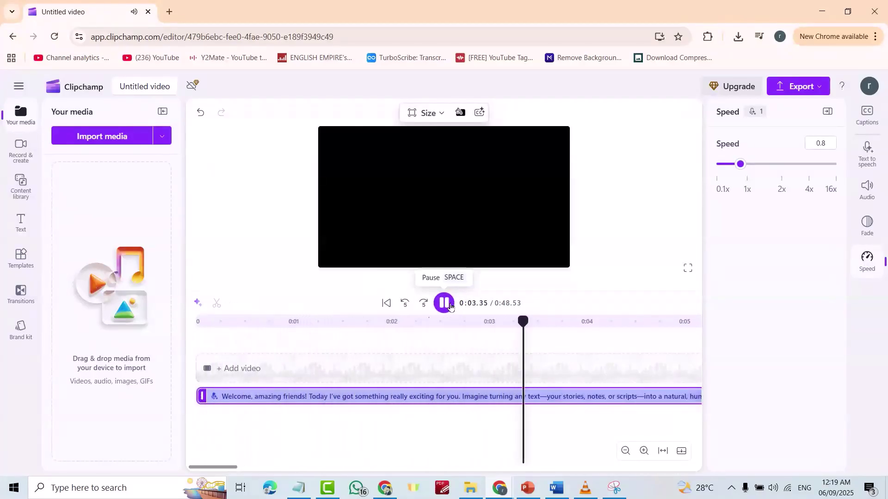
left_click(444, 304)
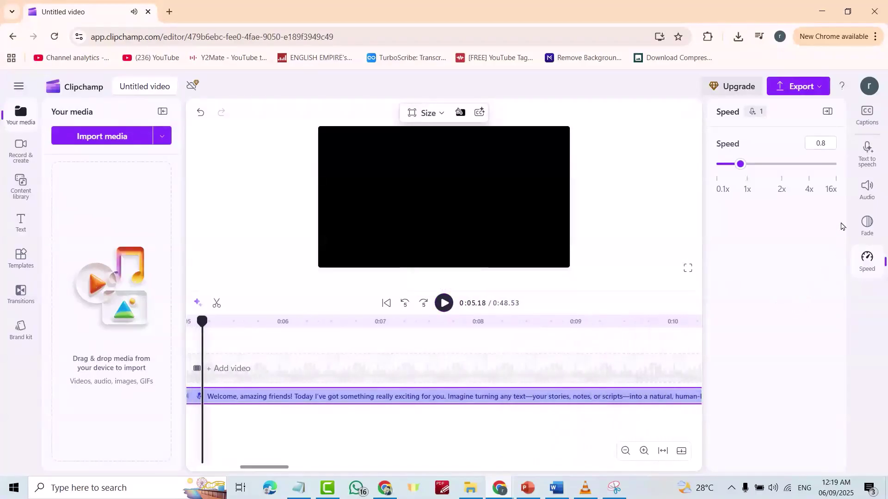
- Regenerate the voiceover with the Adam Multilingual voice and play it back
left_click(869, 152)
left_click(816, 206)
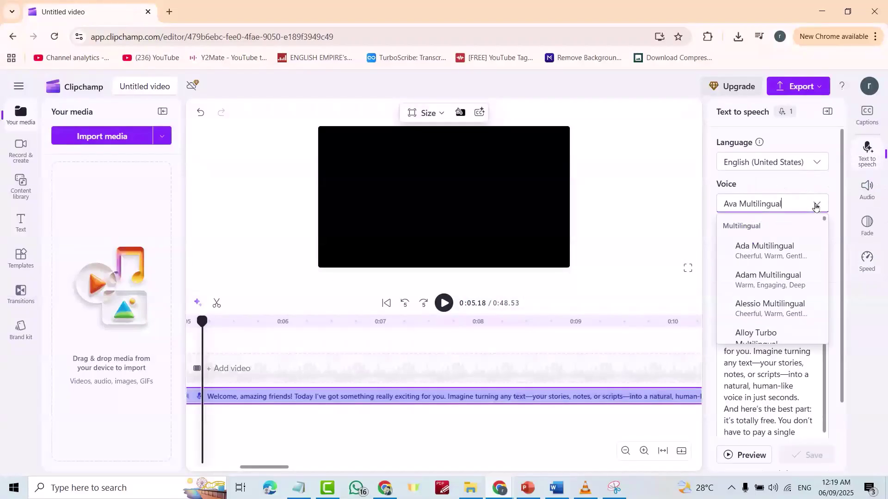
left_click(750, 280)
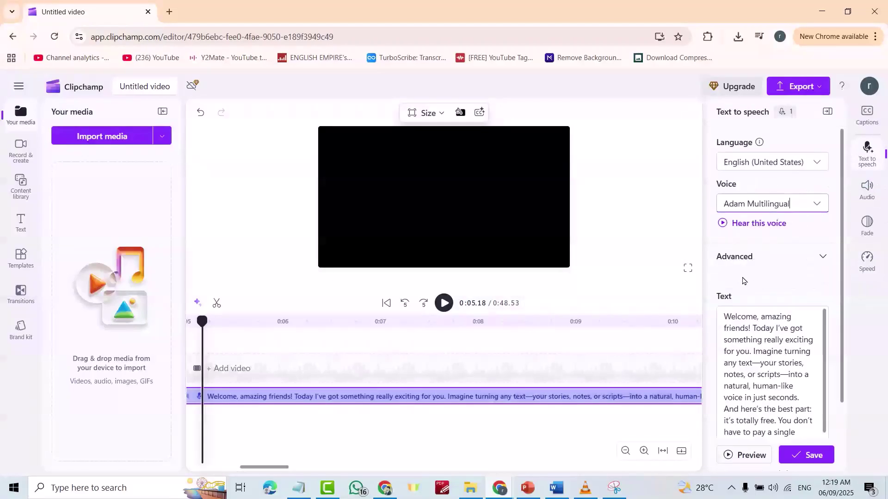
left_click(794, 456)
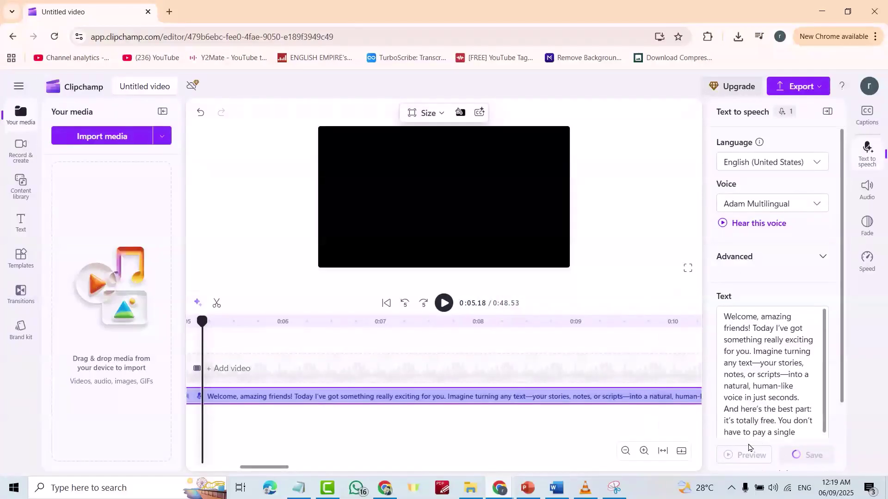
left_click(444, 304)
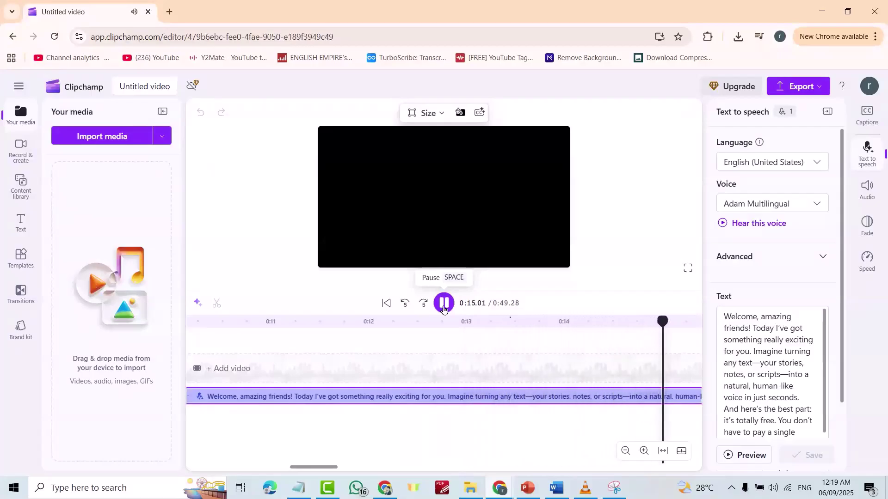
- Stop playback and export the project as a 1080p MP4
left_click(444, 304)
left_click(754, 204)
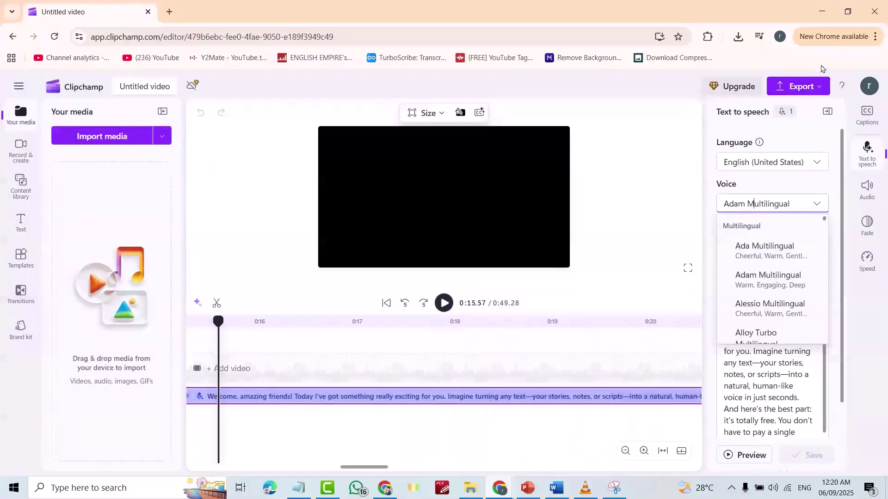
left_click(796, 88)
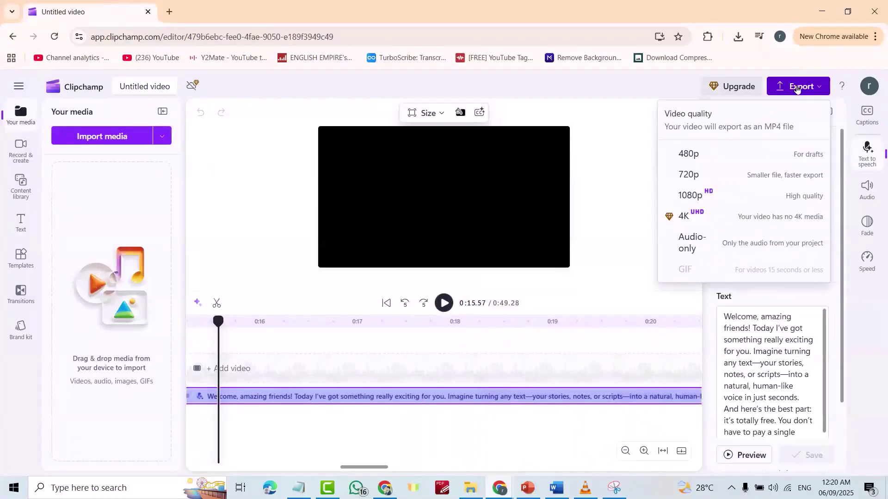
left_click(697, 196)
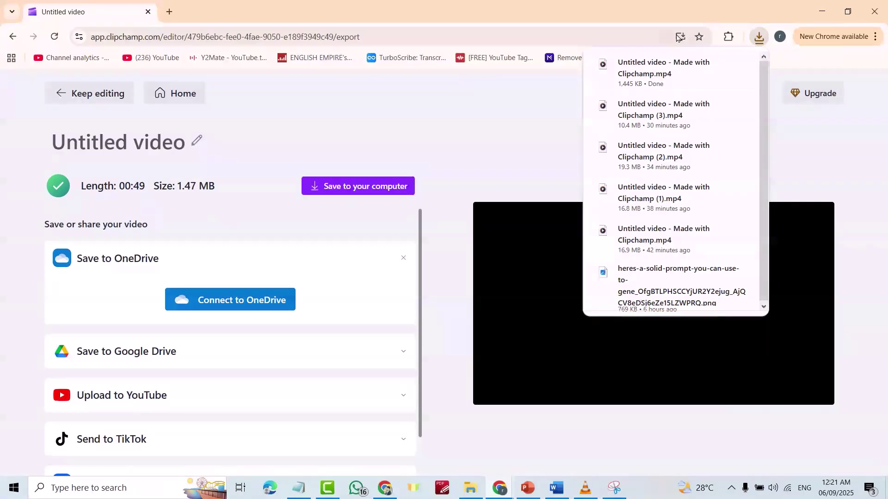
- Show the downloaded MP4 in its folder and rename it to 'audio'
left_click(718, 64)
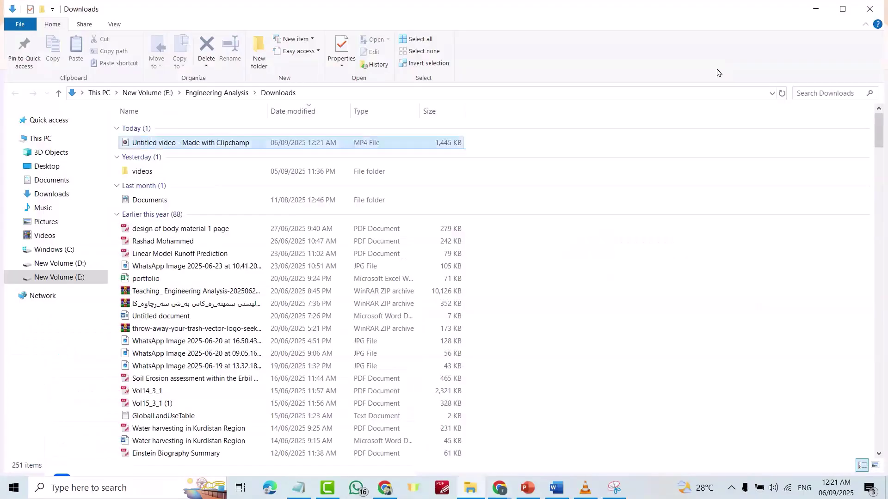
left_click(177, 141)
type("au")
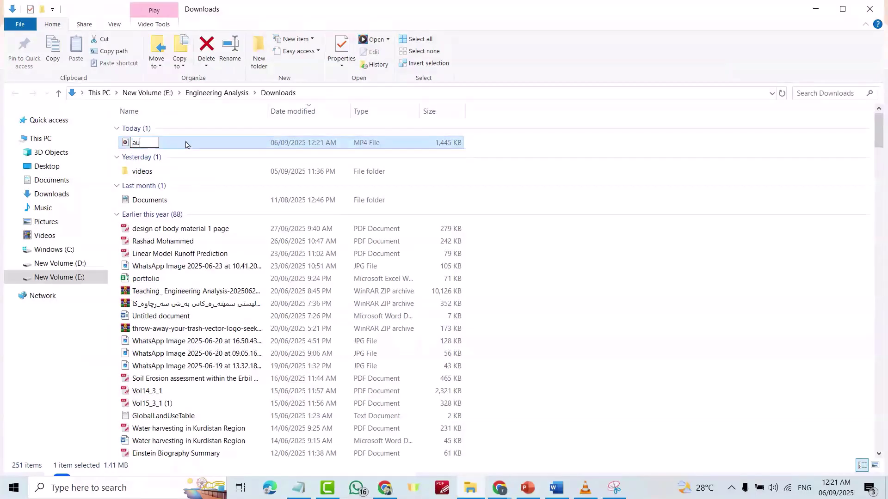
key("BackSpace")
key("BackSpace")
type("audio")
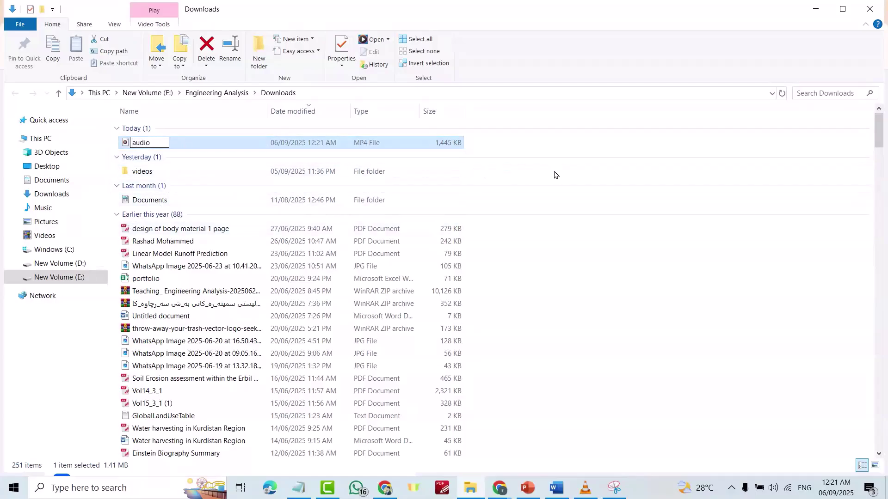
key("Return")
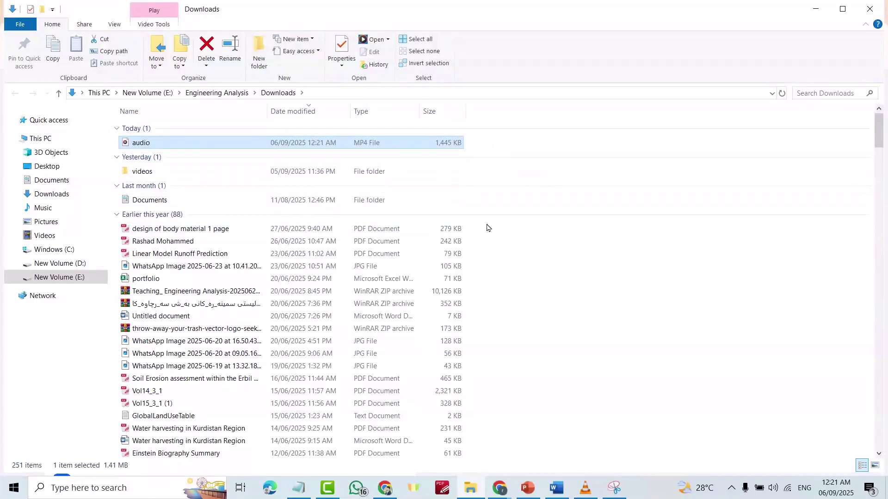
- In a new Chrome tab, search Google for 'convert mp4 to mp3'
mouse_move(500, 487)
left_click(672, 434)
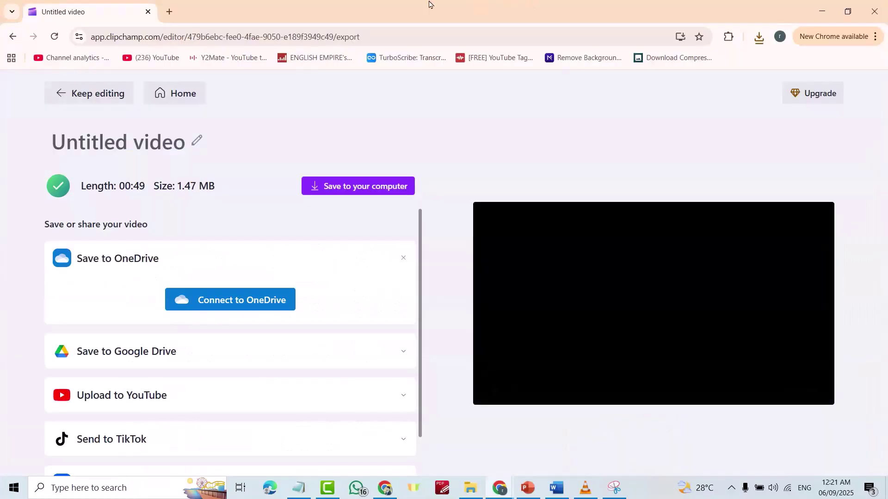
left_click(170, 11)
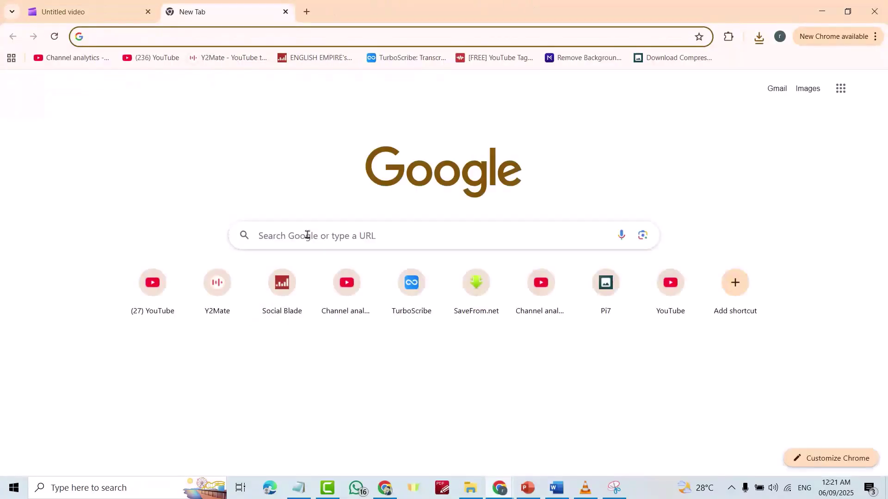
left_click(310, 236)
type("cone")
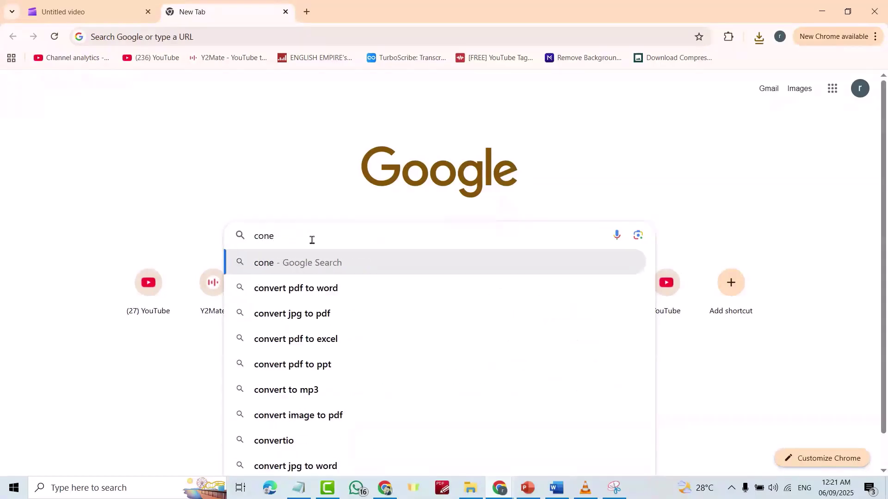
key("BackSpace")
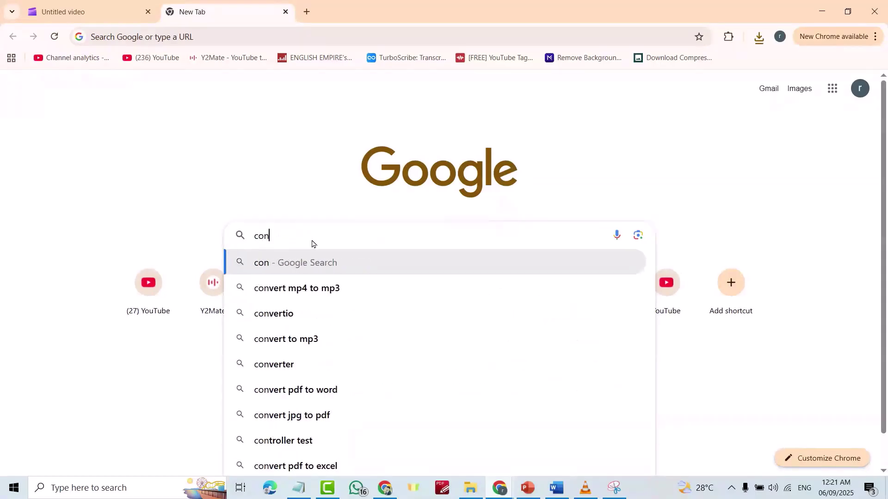
type("vert")
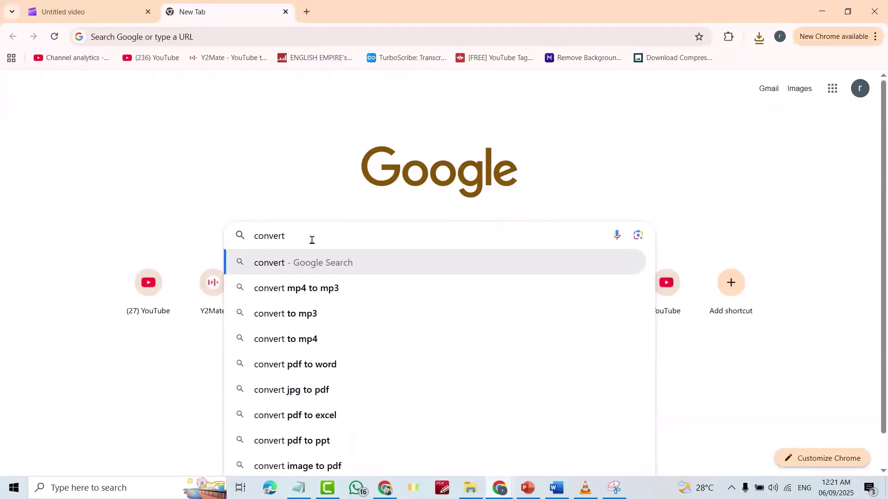
left_click(319, 287)
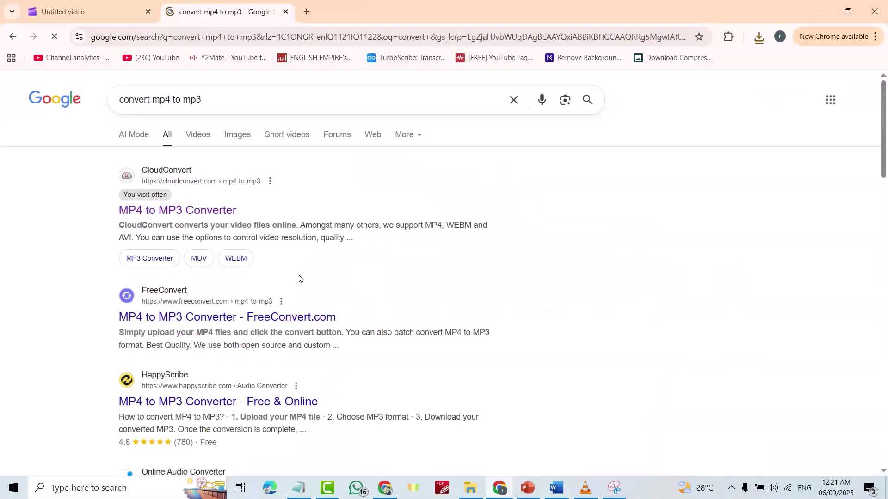
- Upload audio.mp4 from Downloads to CloudConvert's MP4 to MP3 converter and convert it
left_click(167, 212)
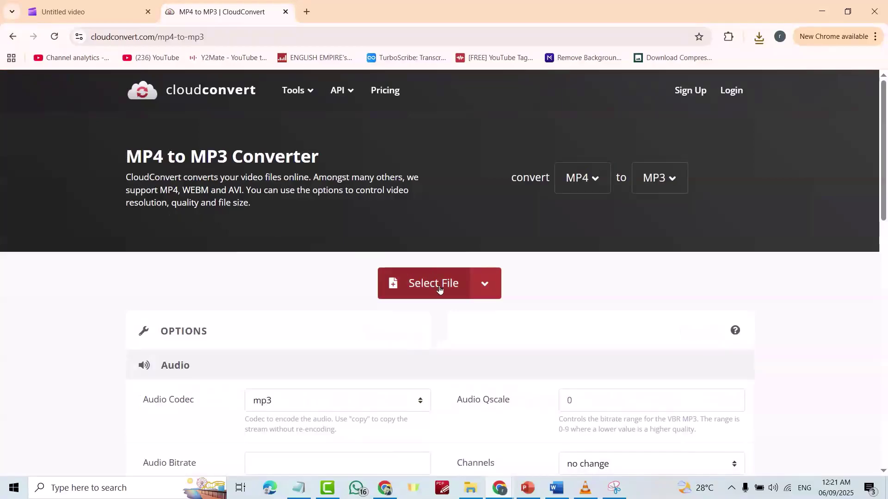
left_click(440, 287)
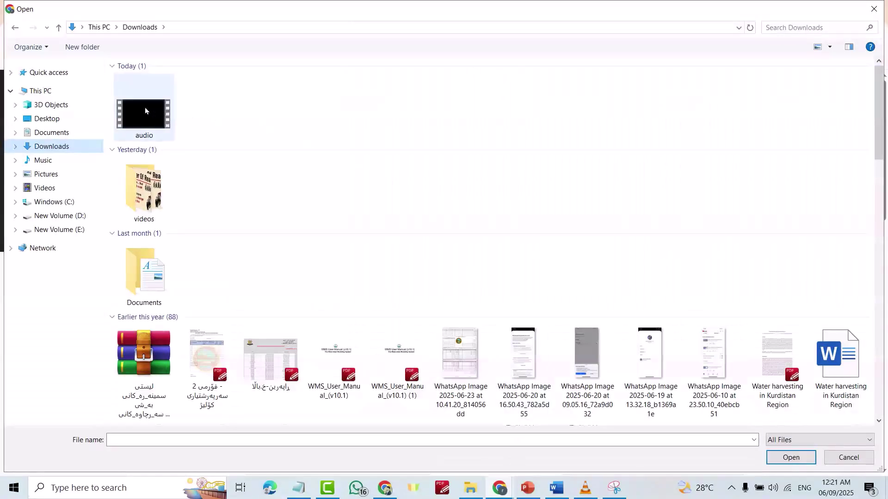
left_click(145, 111)
left_click(782, 458)
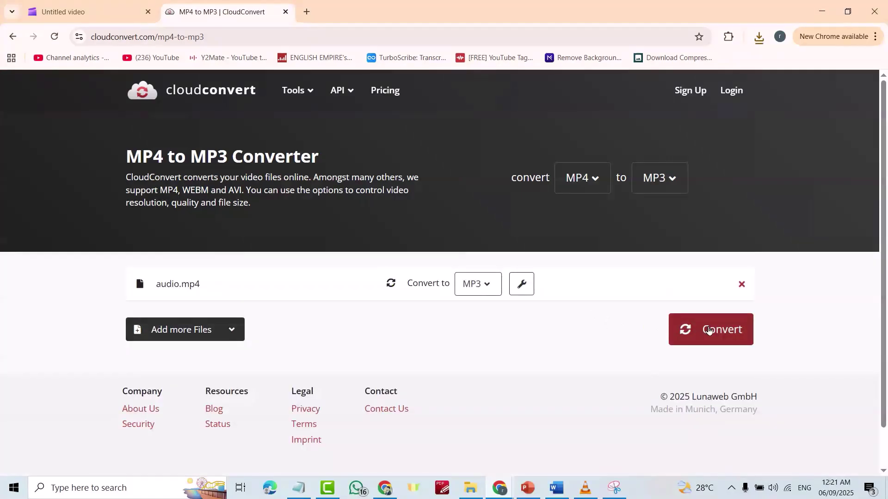
left_click(709, 330)
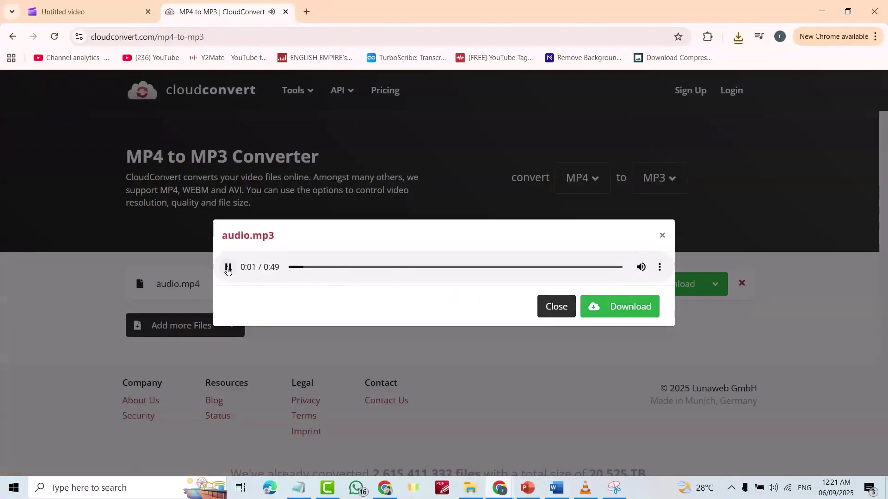
- Download the converted 0:49 audio.mp3 and show it in the Downloads folder
left_click(228, 267)
left_click(596, 316)
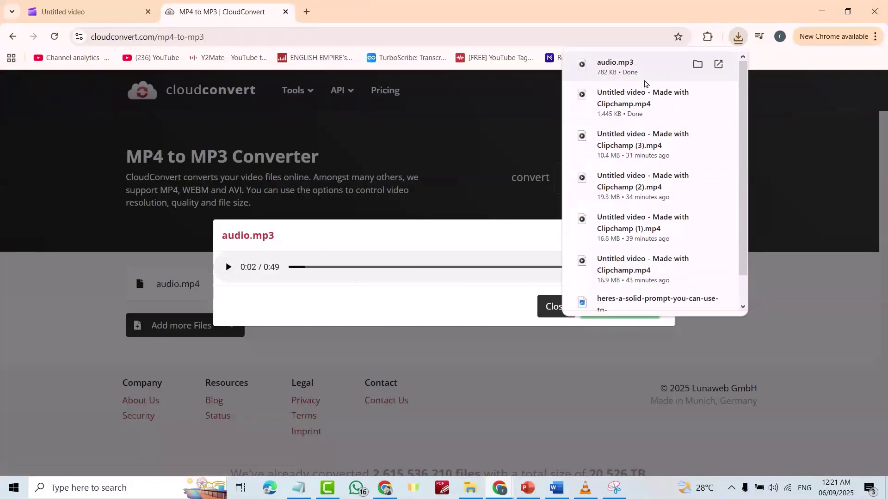
left_click(698, 64)
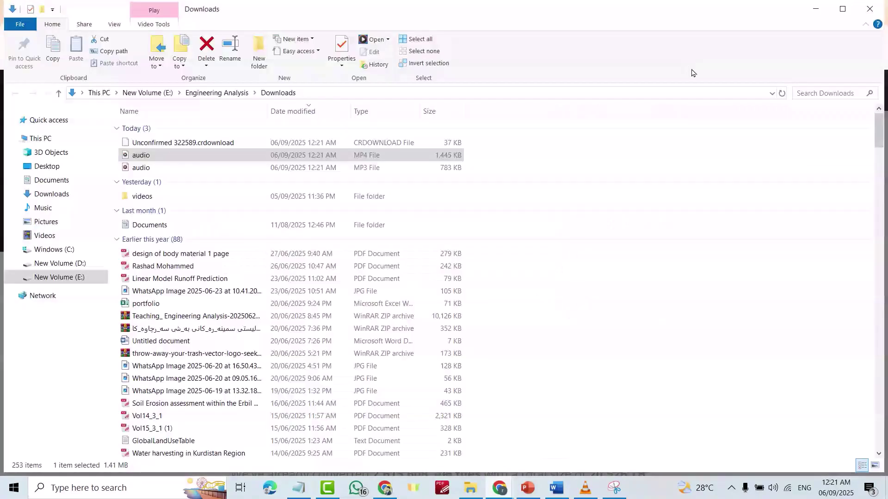
- Open the downloaded audio.mp3 from File Explorer in Media Player for playback
double_click(171, 168)
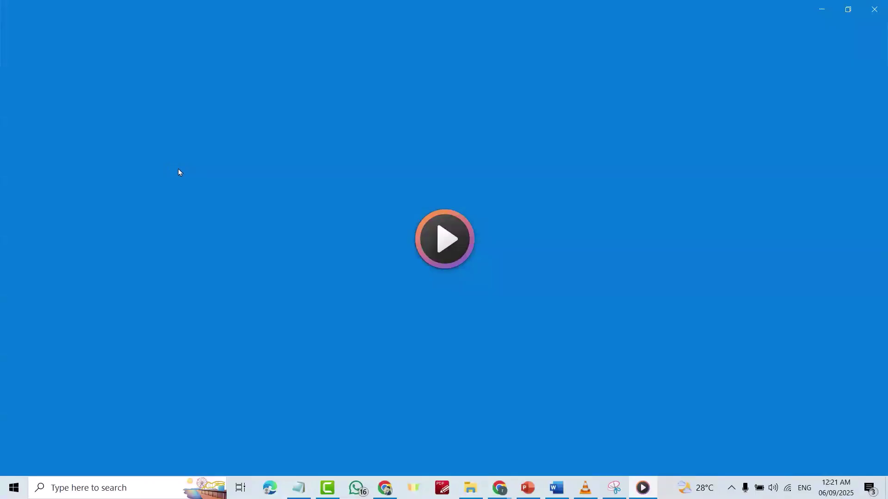